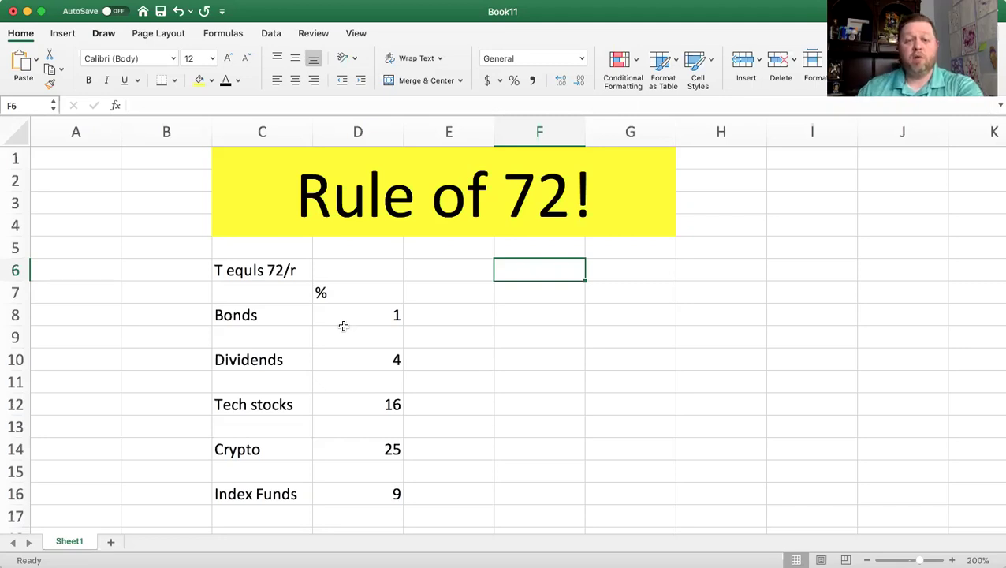
Step: Enter the formula =72/.01 in cell E8 for the Bonds row
left_click(440, 317)
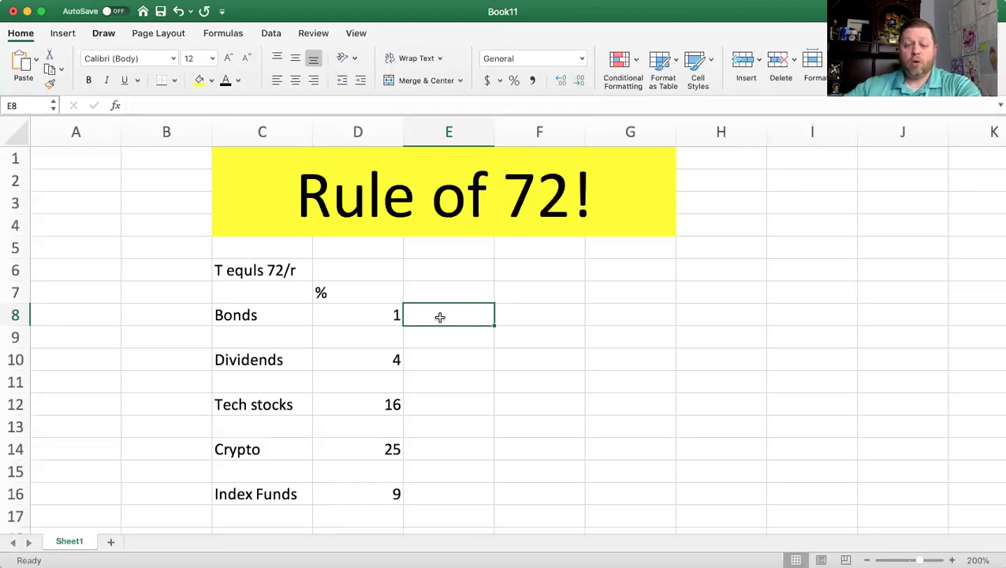
type("72")
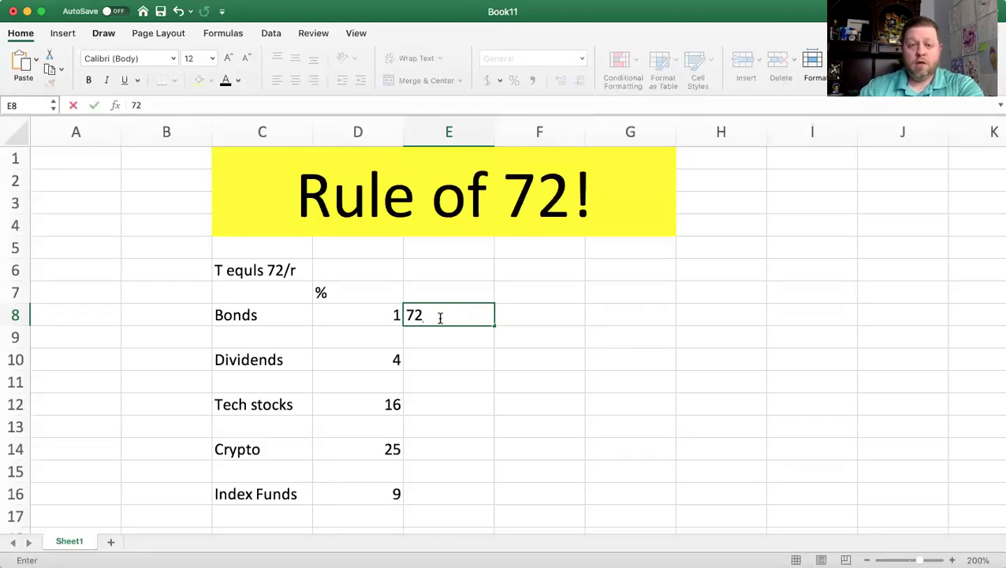
type("/.01")
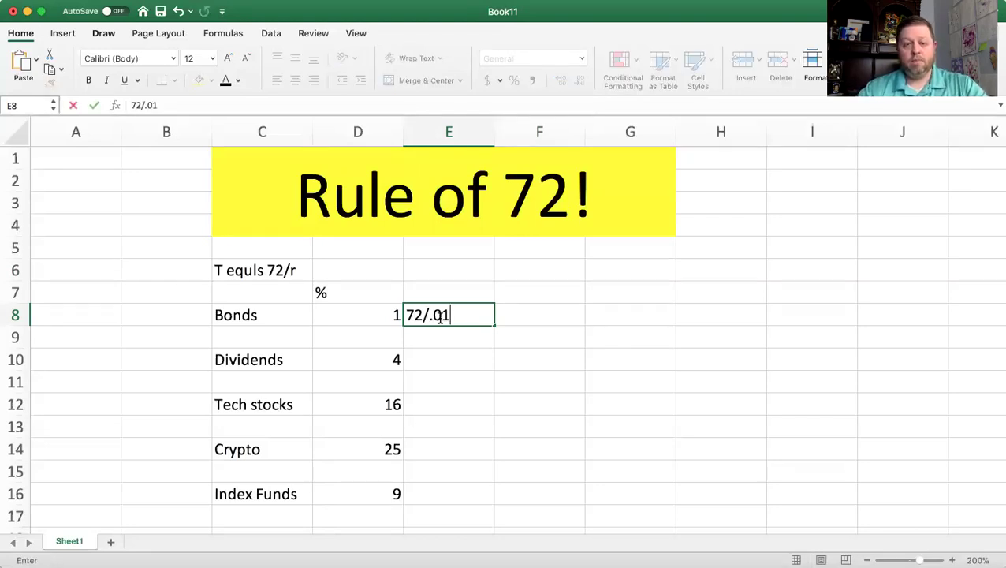
key("Return")
left_click(461, 319)
double_click(404, 315)
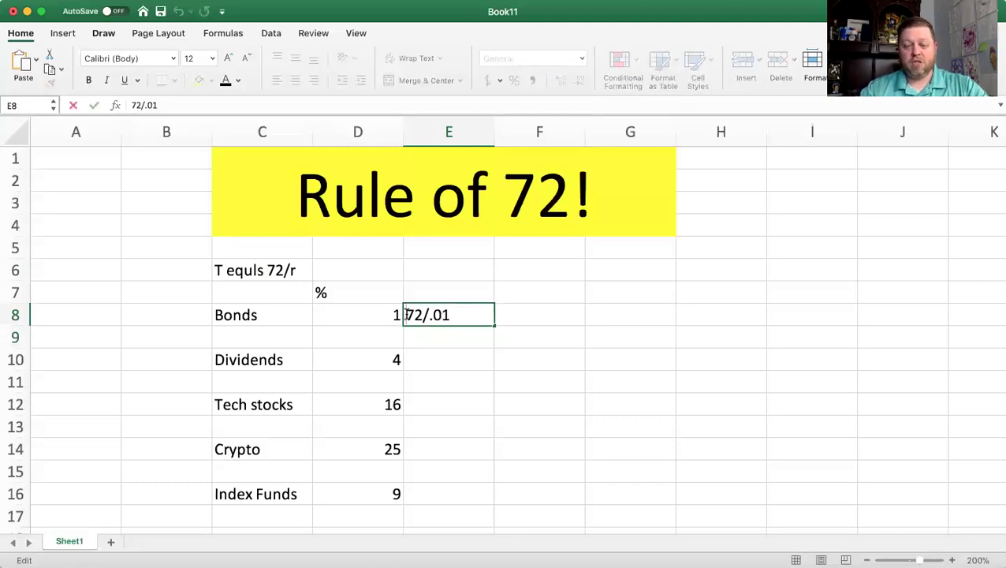
type("=")
key("Return")
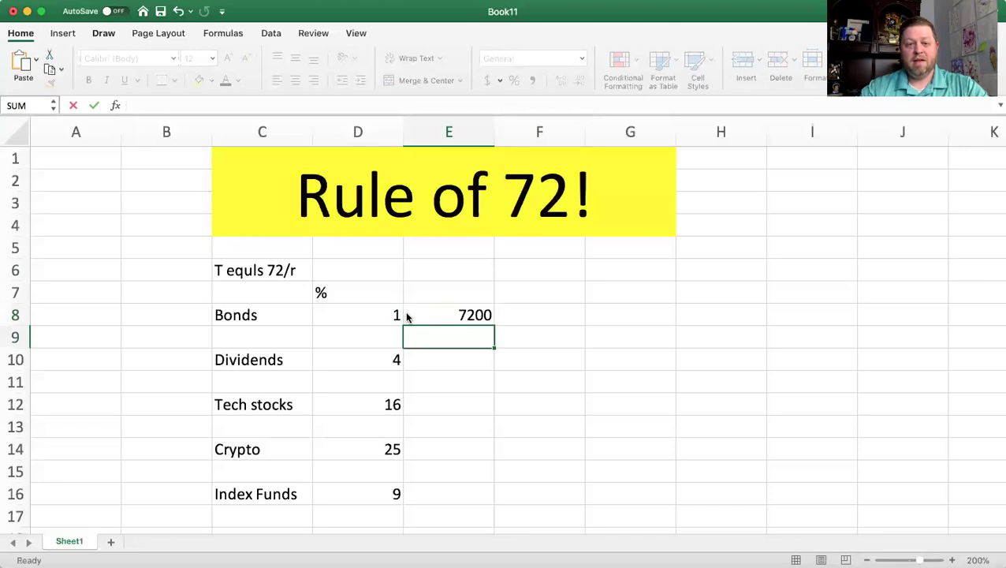
Step: Correct the Bonds formula in E8 to divide by the whole-number rate, =72/1
left_click(414, 313)
double_click(415, 314)
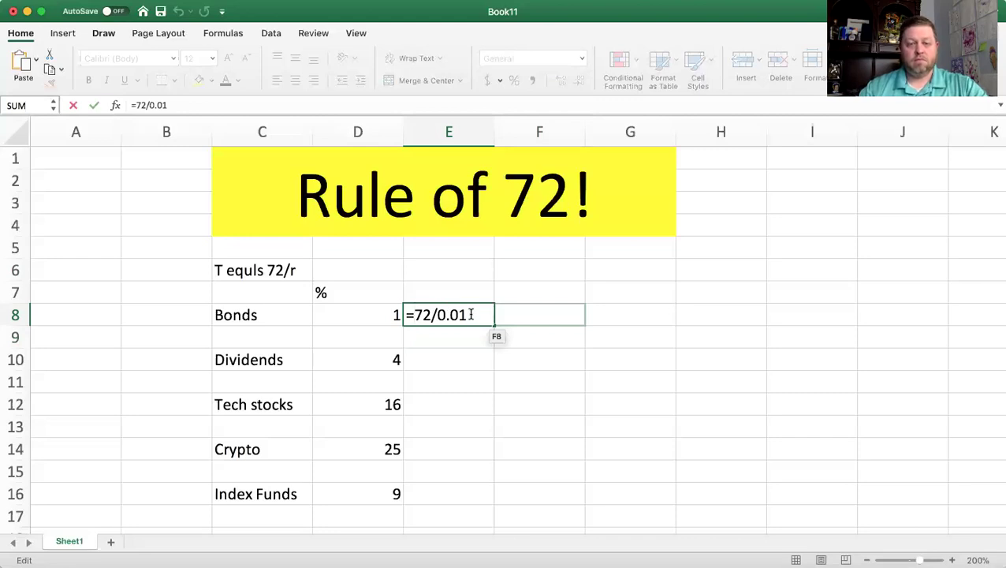
left_click(472, 314)
key("BackSpace")
key("BackSpace")
key("BackSpace")
key("BackSpace")
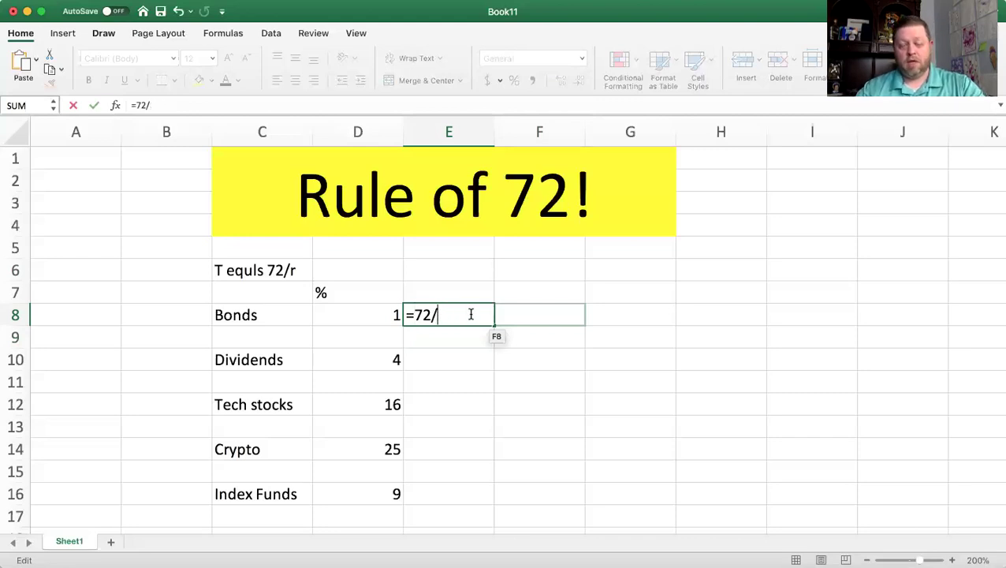
type("1")
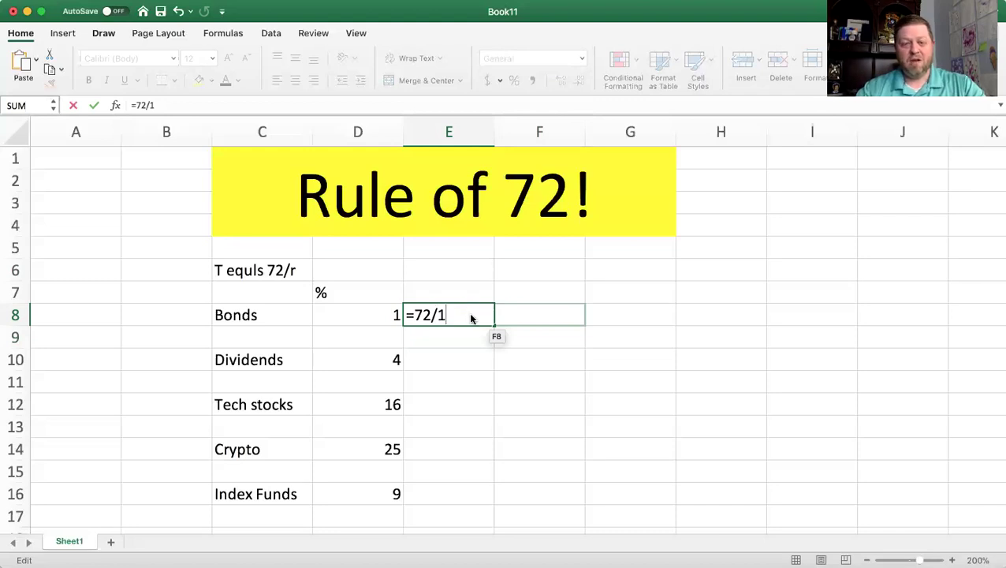
key("Return")
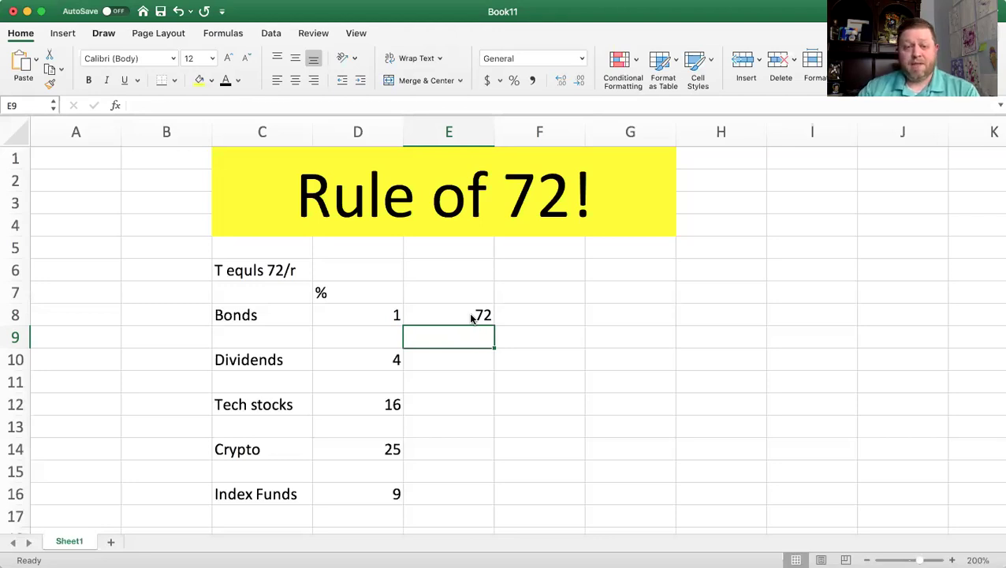
Step: Calculate the doubling time for Dividends in cell E10 with the formula =72/4
key("Down")
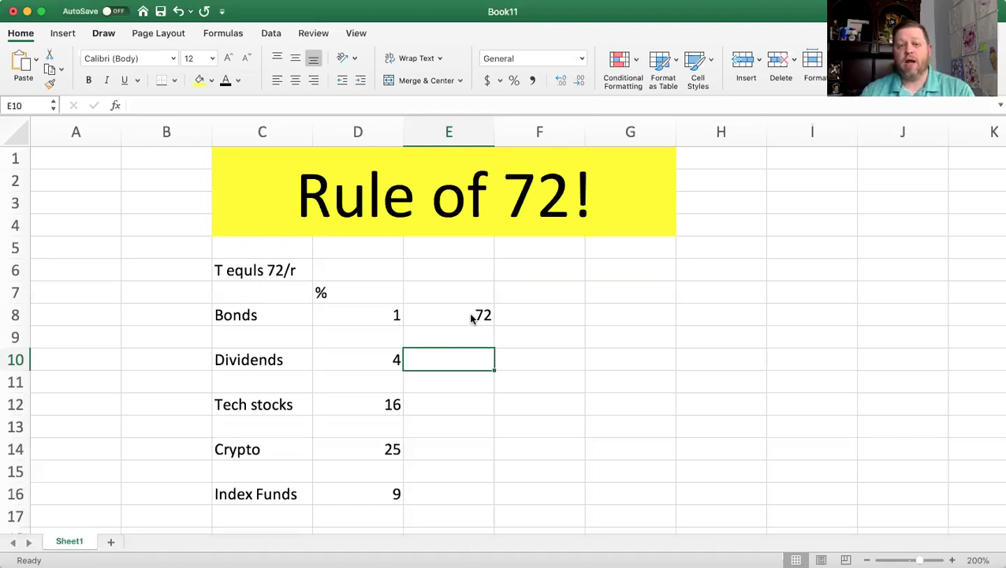
type("=72")
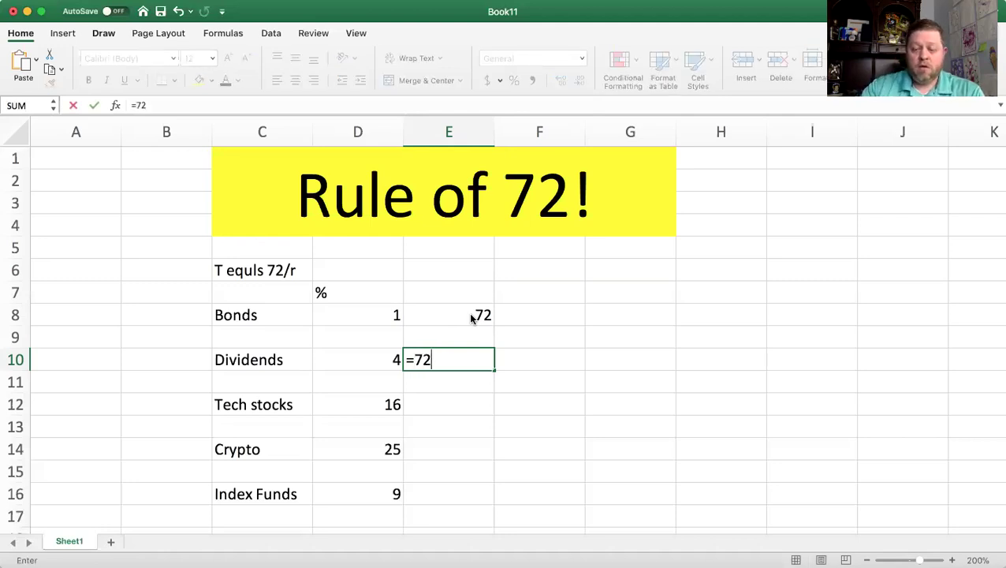
type("/4")
key("Return")
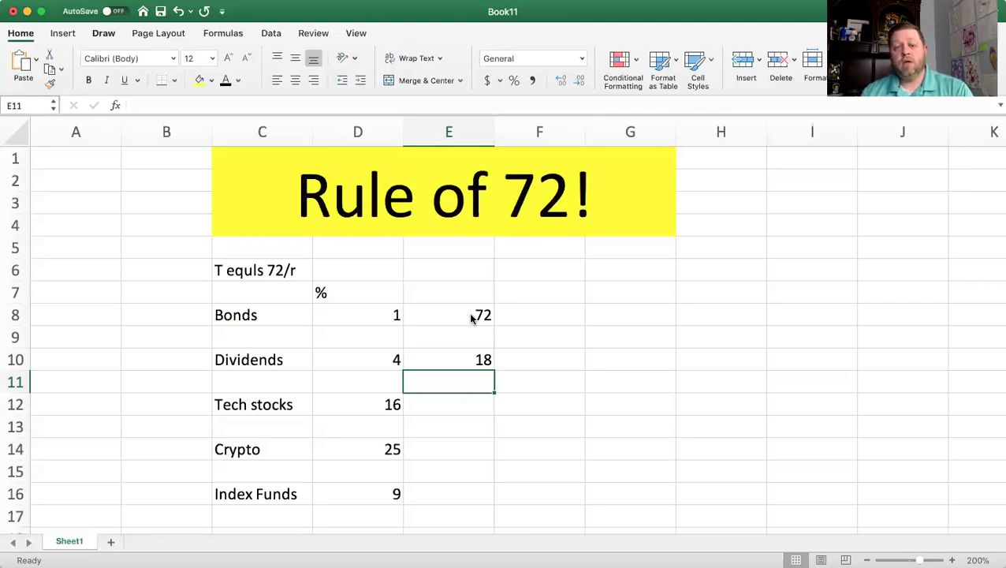
Step: Calculate the doubling time for Tech stocks in cell E12 with the formula =72/16
key("Down")
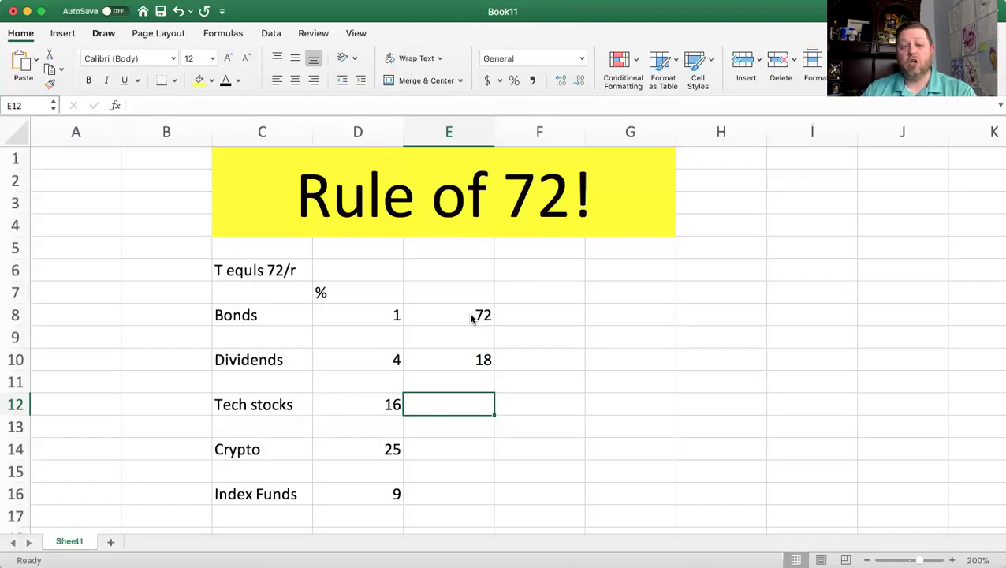
type("=72/")
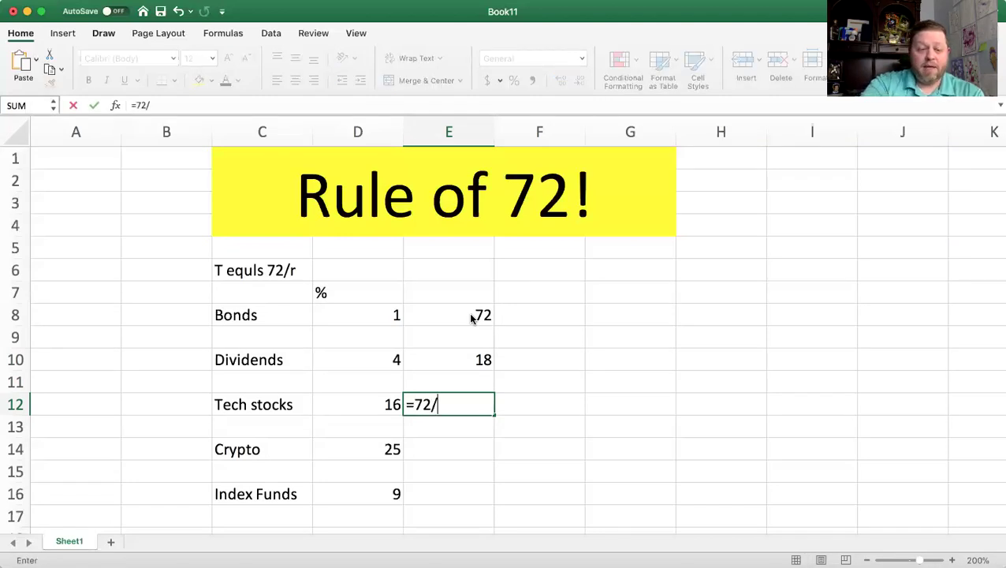
type("16")
key("Return")
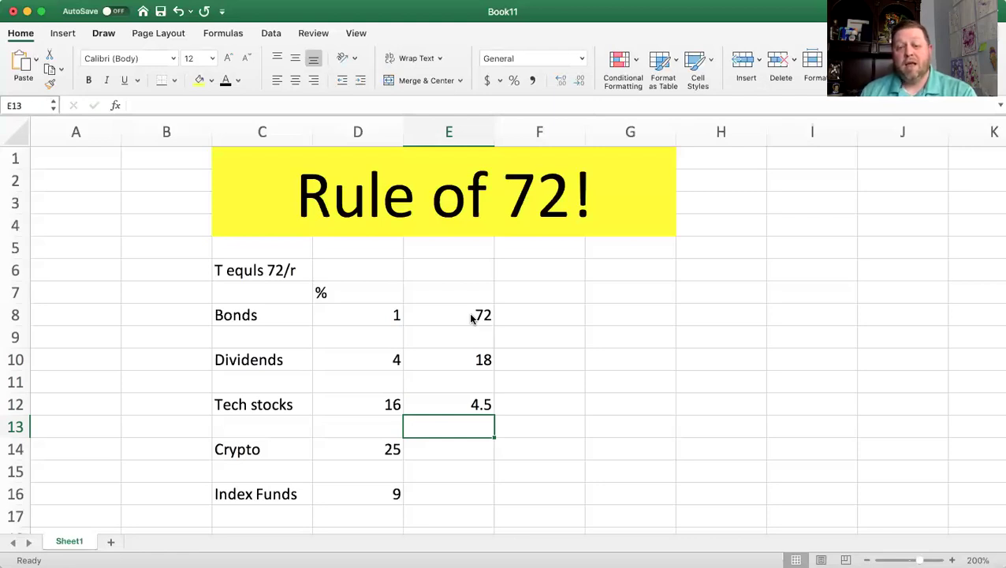
Step: Calculate the doubling time for Crypto in cell E14 with the formula =72/25
key("Down")
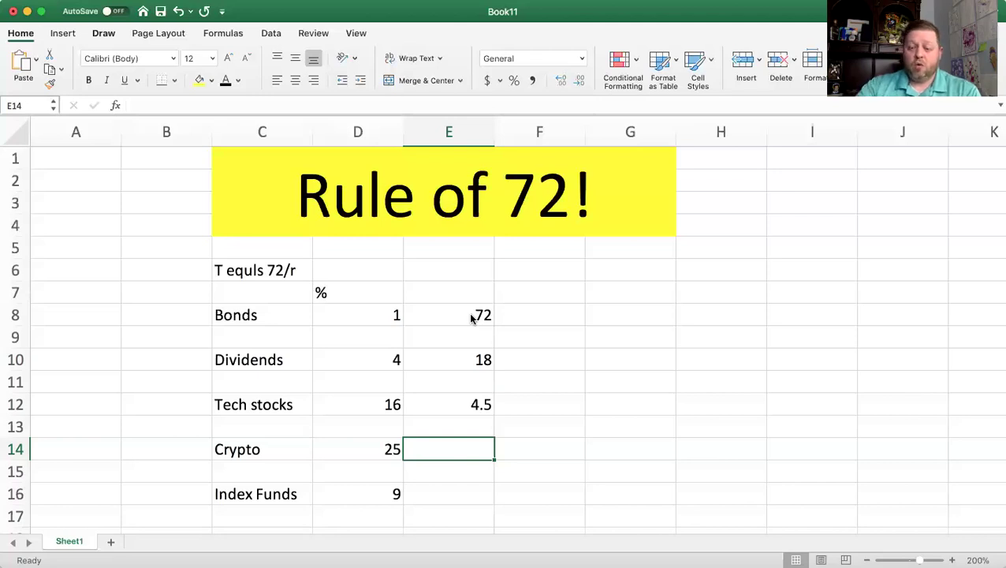
type("=72")
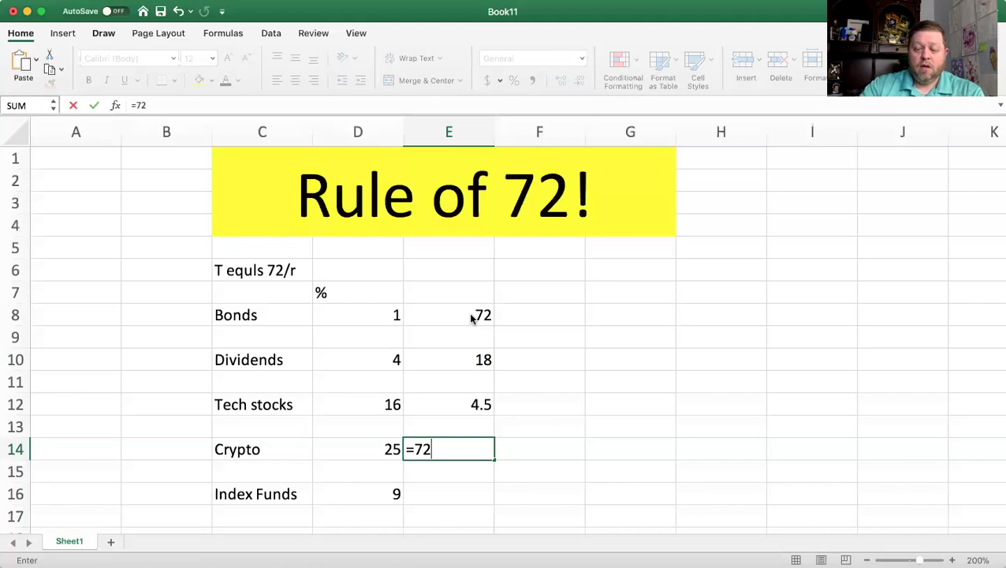
type("/25")
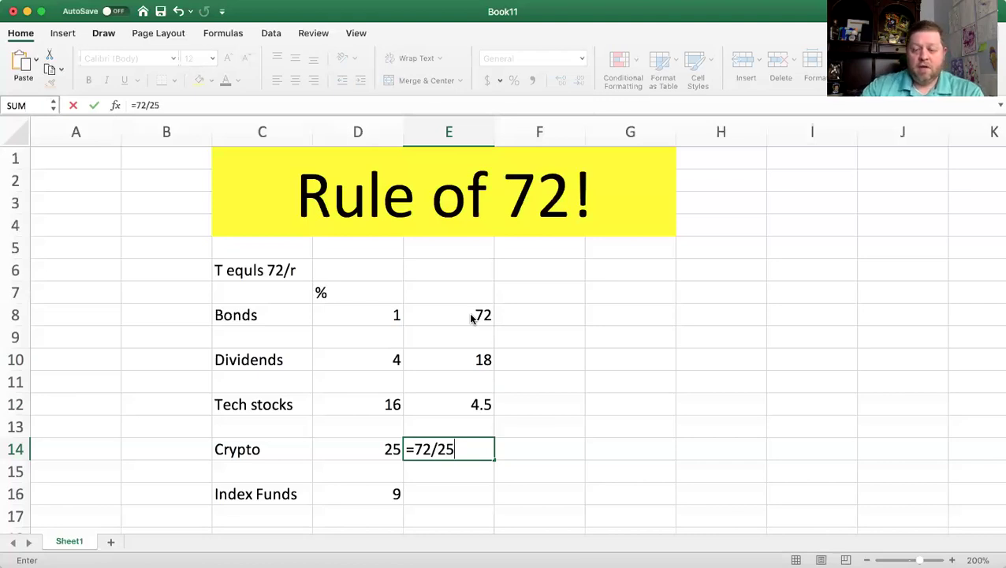
key("Return")
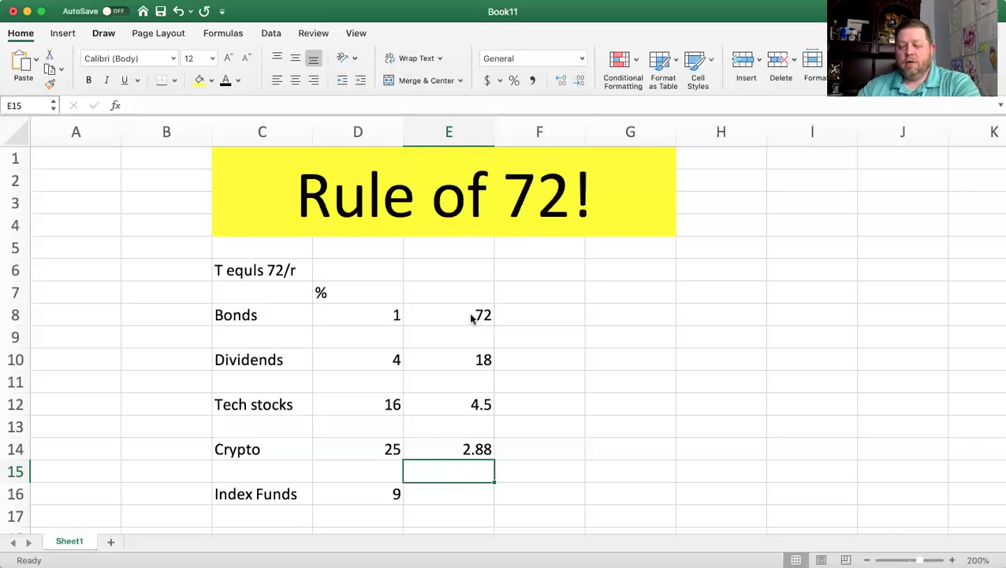
Step: Calculate the doubling time for Index Funds in cell E16 with the formula =72/9
key("Down")
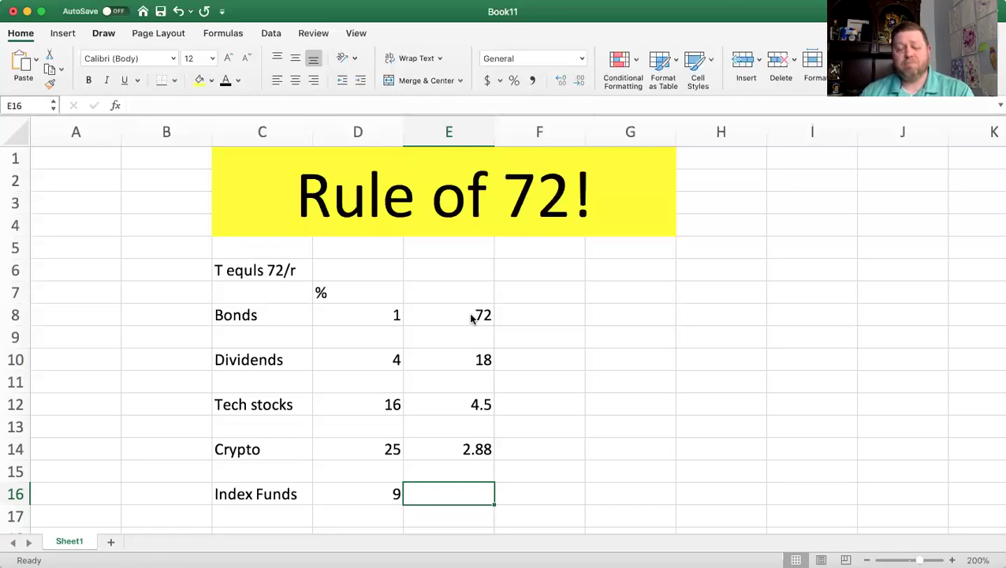
type("=72/9")
key("Return")
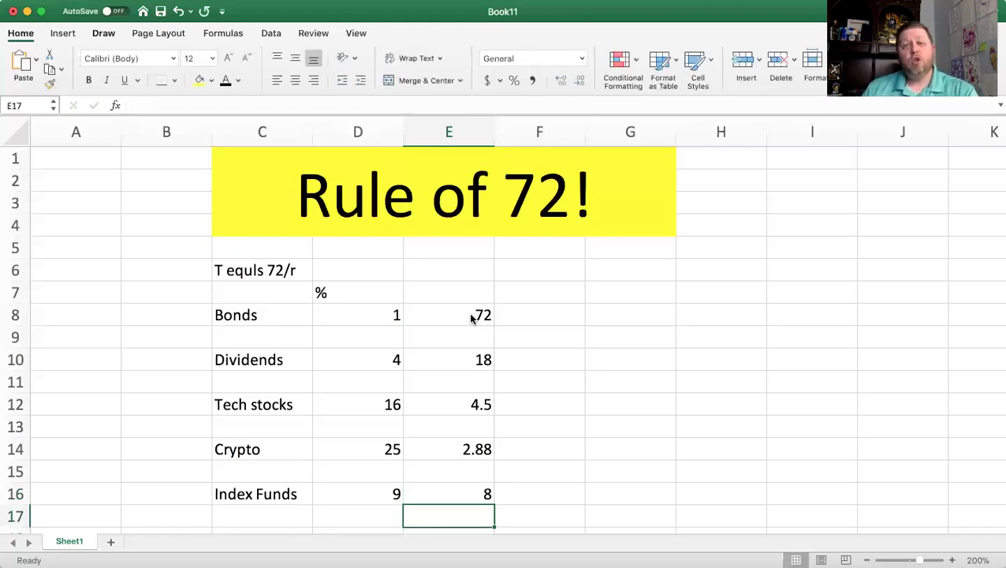